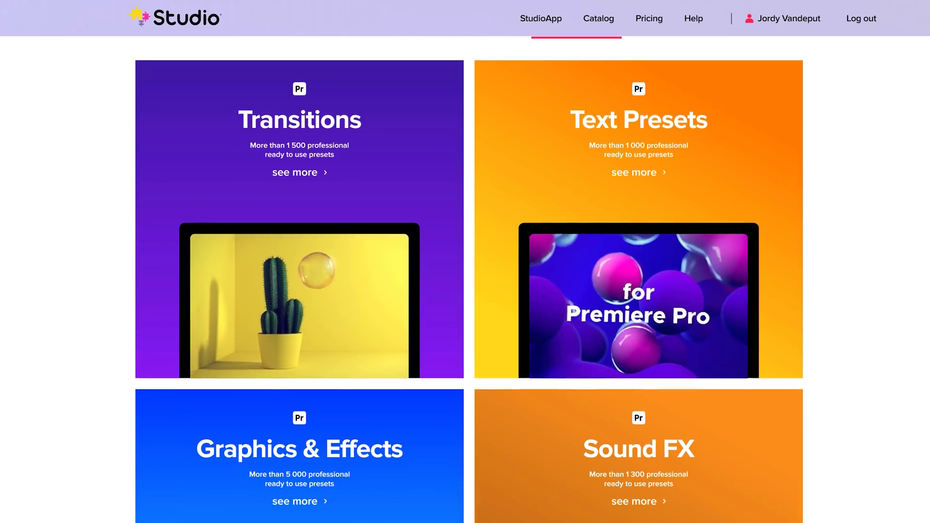
Scroll the Studio catalog past the Transitions, Text Presets, Graphics & Effects, Sound FX and Color Presets cards
{"action": "scroll", "coordinate": [469, 281], "scroll_direction": "down", "scroll_amount": 3}
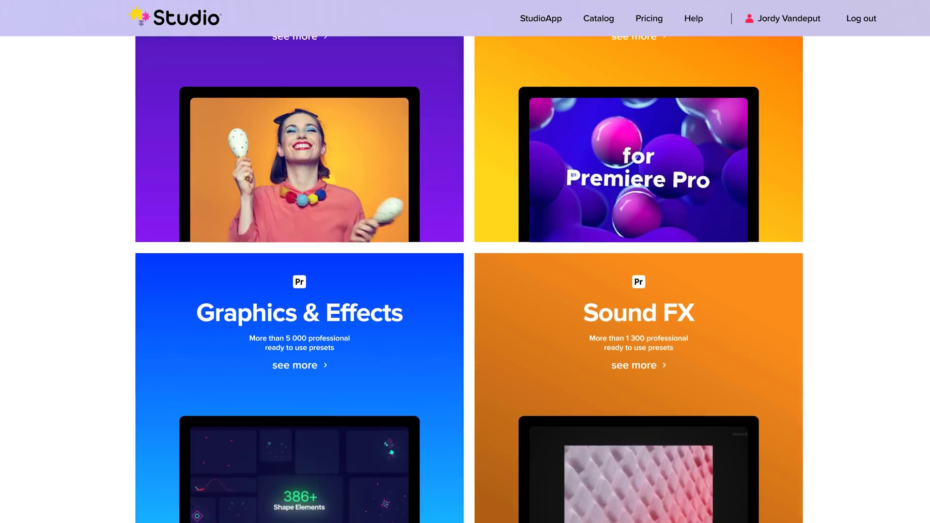
{"action": "scroll", "coordinate": [469, 281], "scroll_direction": "down", "scroll_amount": 3}
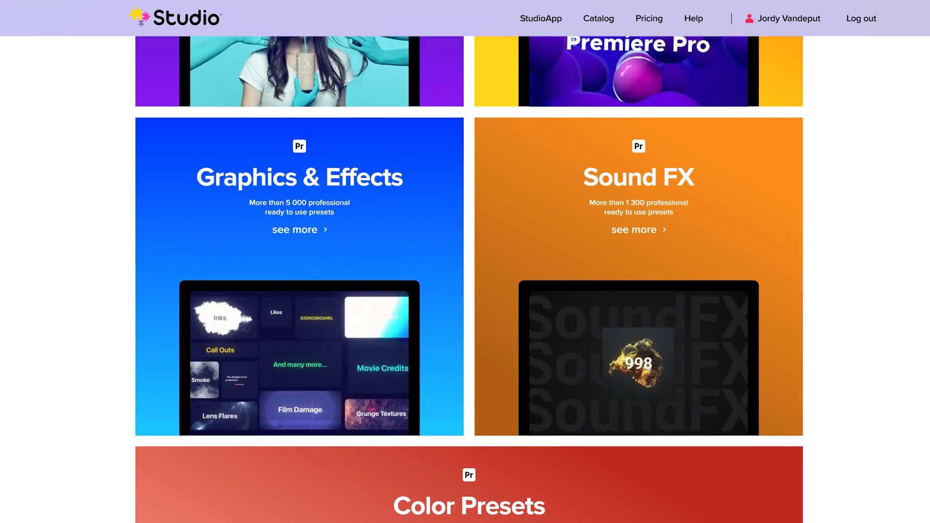
{"action": "scroll", "coordinate": [469, 281], "scroll_direction": "down", "scroll_amount": 3}
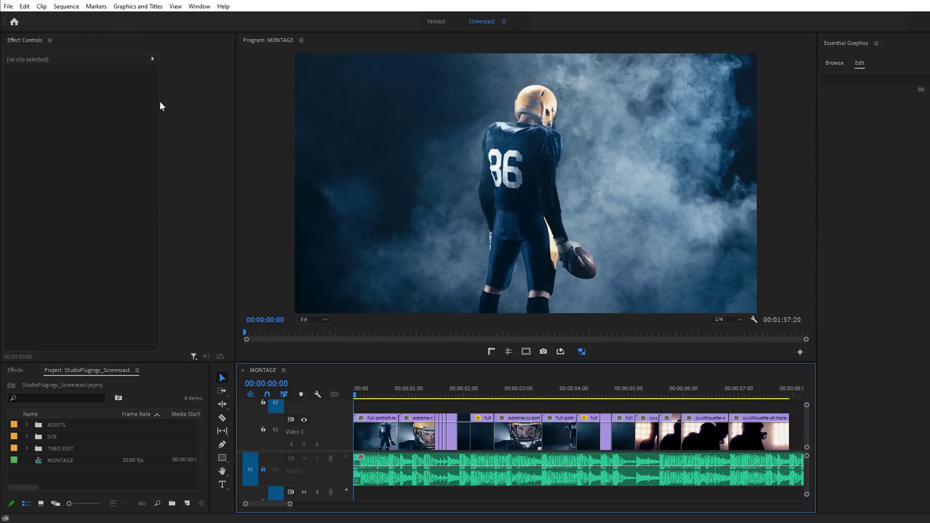
Open the Premiere Studio extension panel and peek into the Transitions, Text Preset and Graphics & Effects packs
{"action": "left_click", "coordinate": [199, 6]}
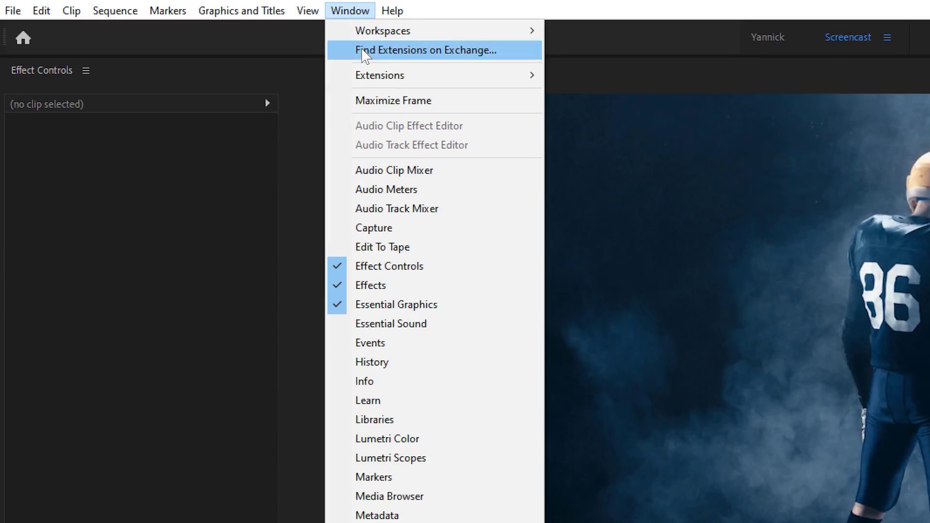
{"action": "mouse_move", "coordinate": [218, 44]}
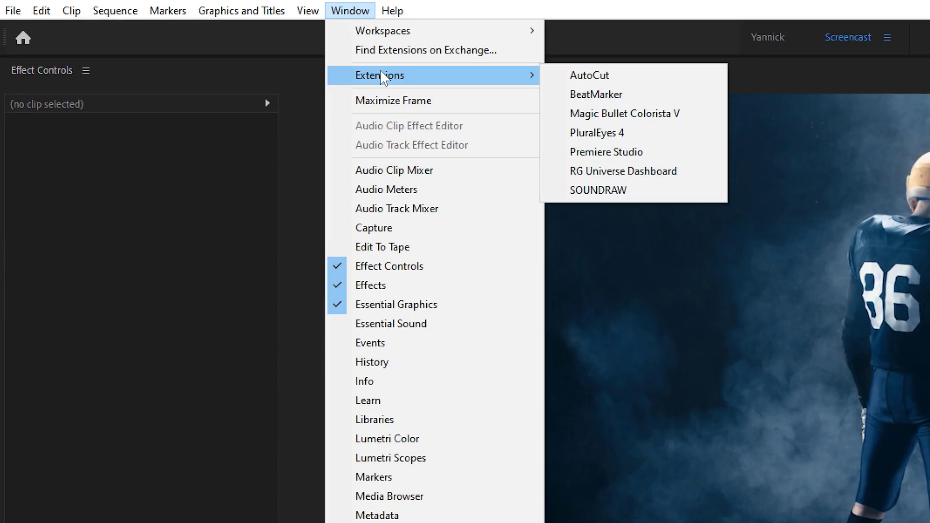
{"action": "left_click", "coordinate": [664, 156]}
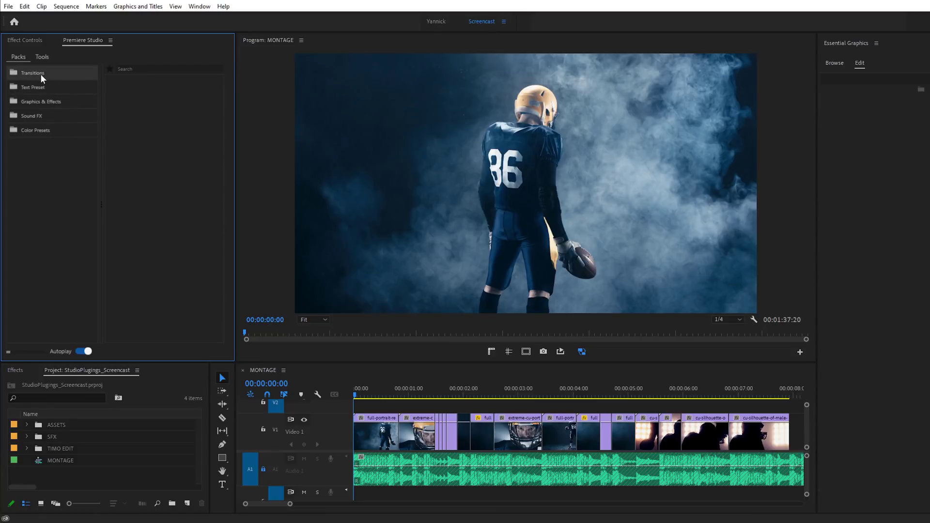
{"action": "left_click", "coordinate": [40, 73]}
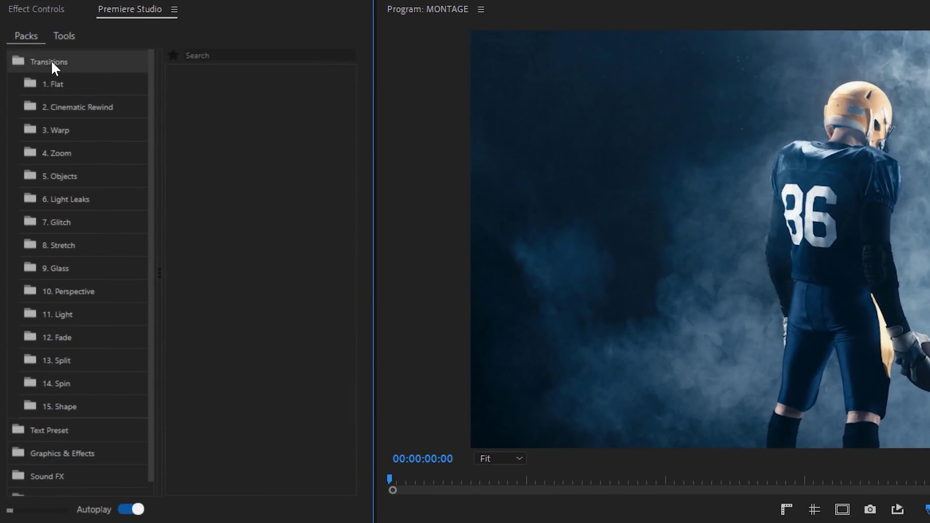
{"action": "left_click", "coordinate": [49, 62]}
{"action": "left_click", "coordinate": [50, 86]}
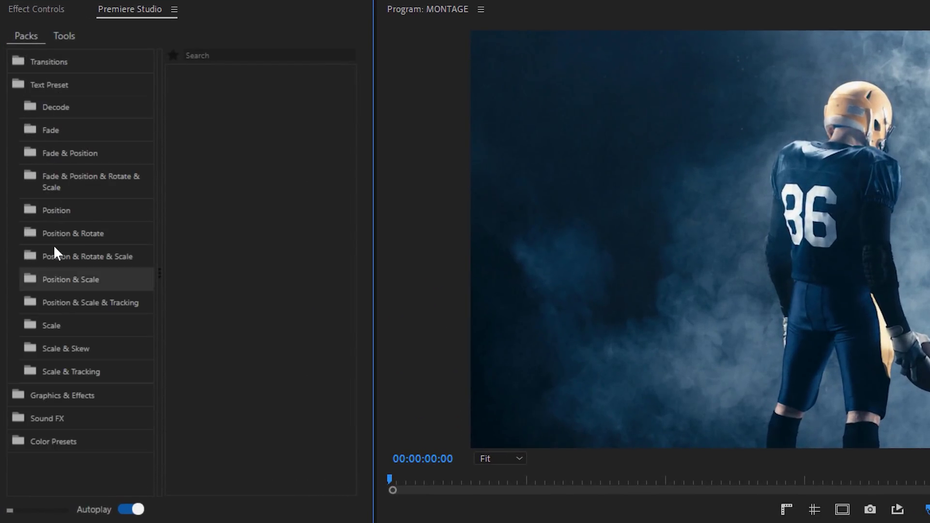
{"action": "left_click", "coordinate": [48, 91]}
{"action": "left_click", "coordinate": [45, 107]}
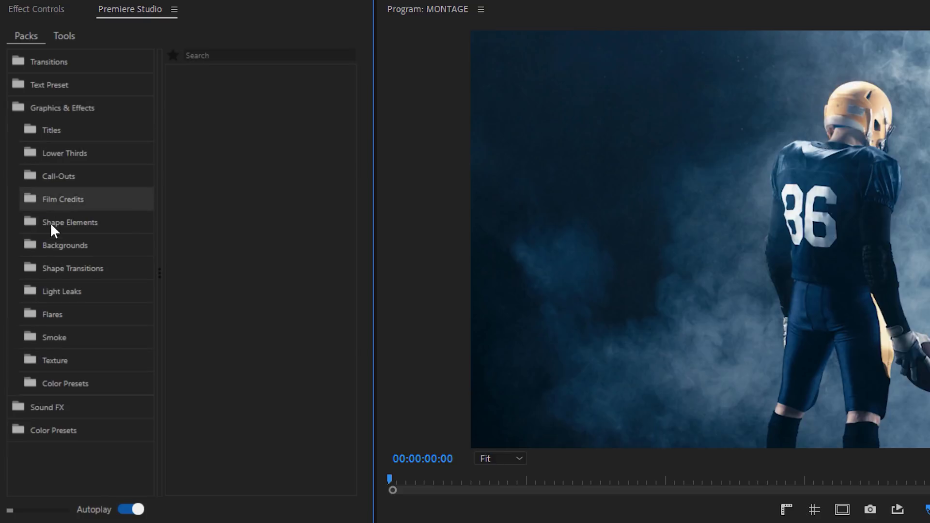
{"action": "left_click", "coordinate": [48, 62]}
Browse the Flat, Cinematic, Warp, Zoom and Light Leaks transitions, ending on Glitch Turbulent Monitor
{"action": "left_click", "coordinate": [49, 89]}
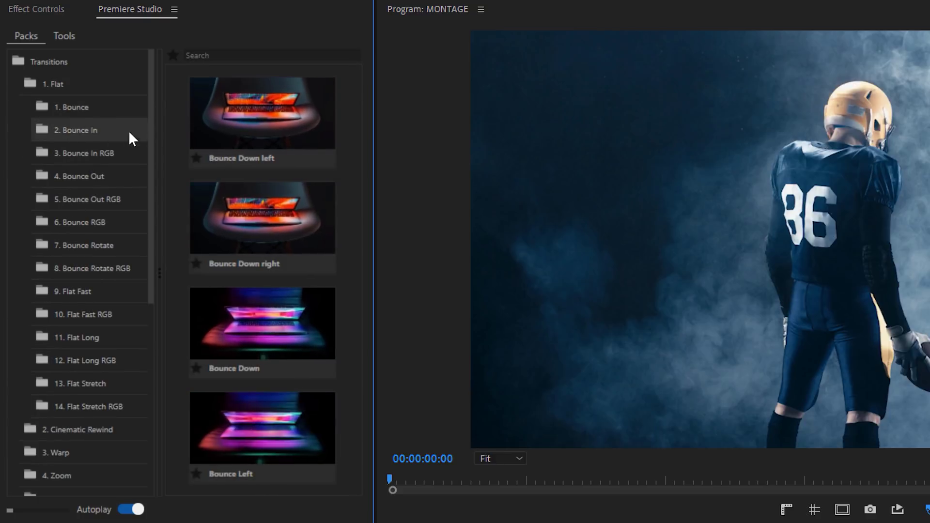
{"action": "left_click", "coordinate": [67, 156]}
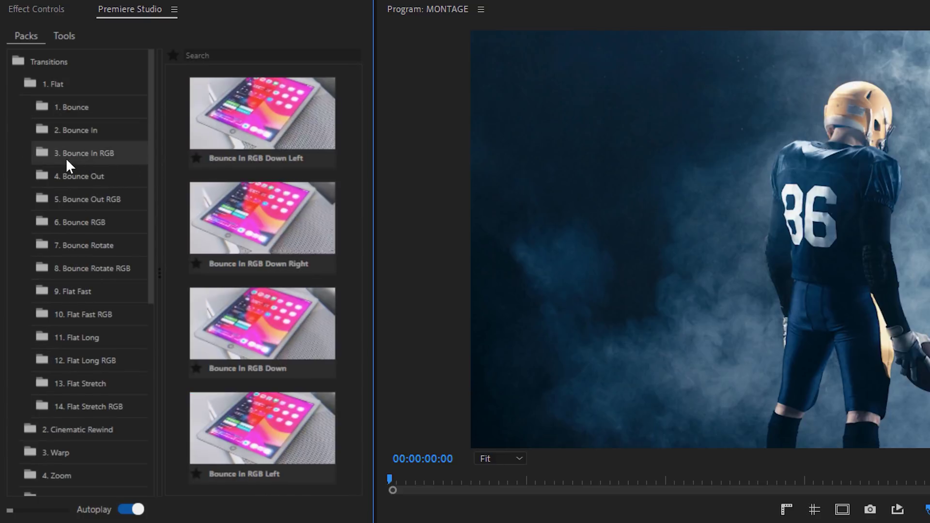
{"action": "left_click", "coordinate": [124, 87]}
{"action": "left_click", "coordinate": [122, 103]}
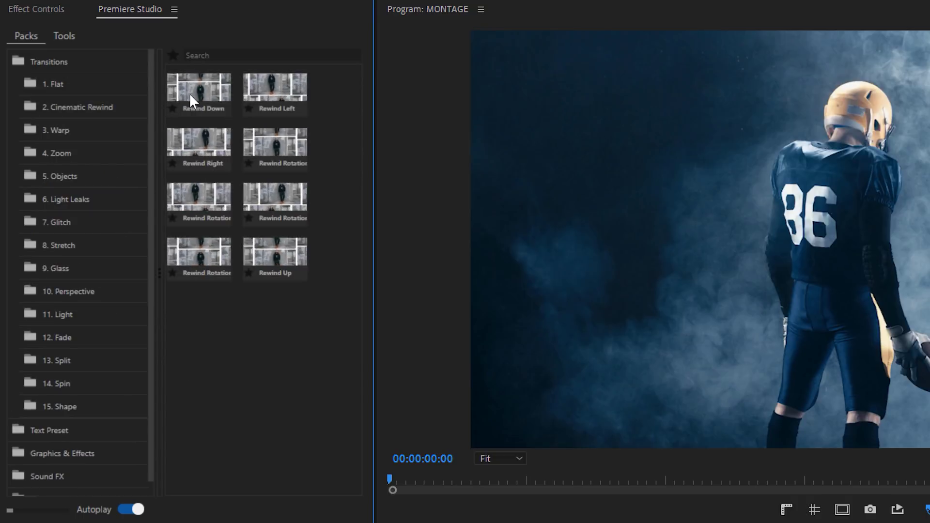
{"action": "left_click", "coordinate": [73, 130]}
{"action": "left_click", "coordinate": [82, 151]}
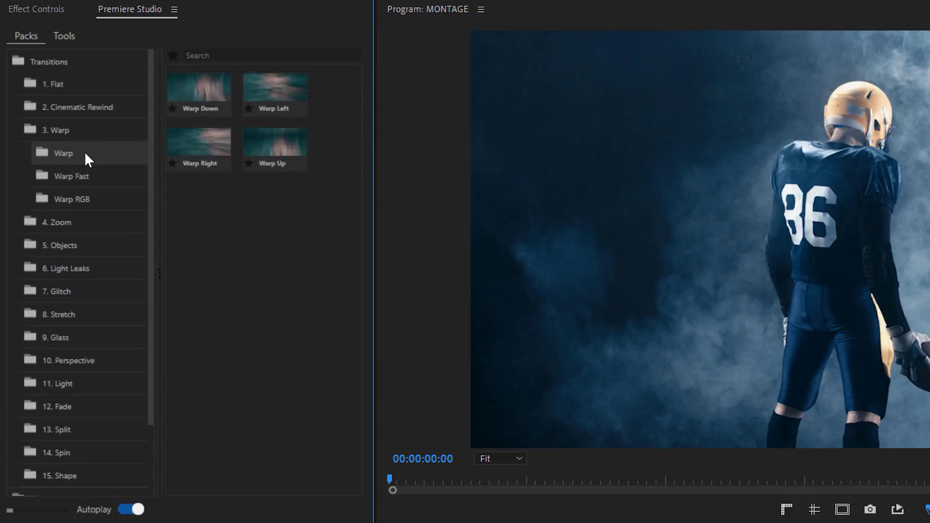
{"action": "left_click", "coordinate": [78, 222]}
{"action": "left_click", "coordinate": [90, 174]}
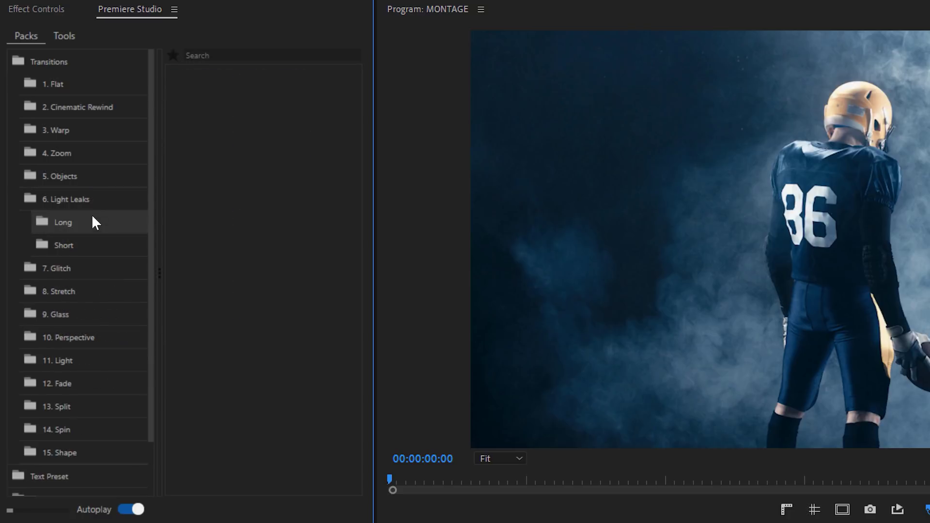
{"action": "left_click", "coordinate": [91, 220]}
{"action": "left_click", "coordinate": [88, 268]}
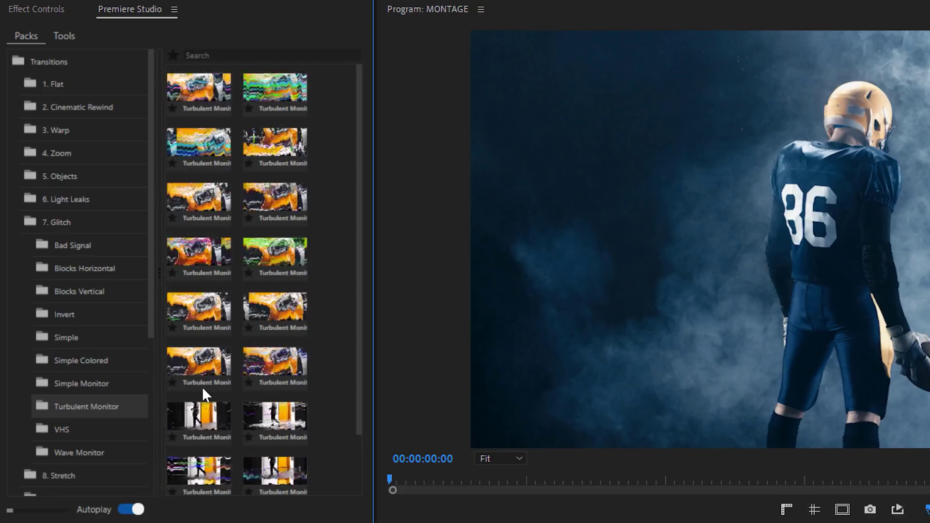
Add a Turbulent Monitor glitch transition with its sound at the cut between the first two shots
{"action": "left_click", "coordinate": [205, 367]}
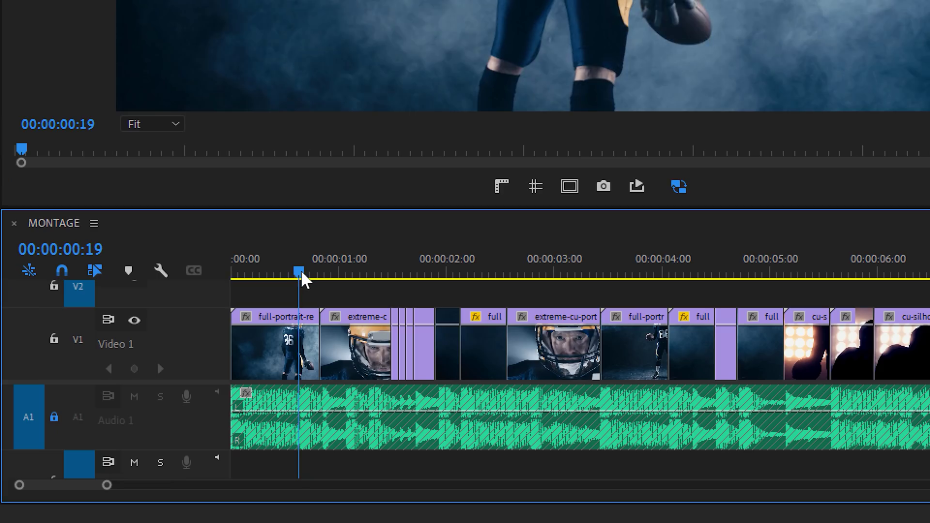
{"action": "left_click_drag", "start_coordinate": [302, 272], "coordinate": [311, 270]}
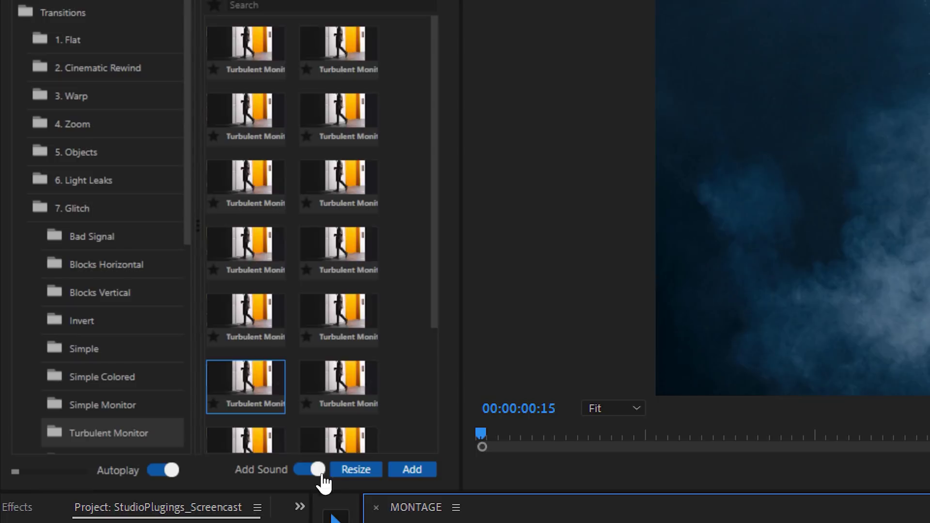
{"action": "left_click", "coordinate": [402, 470]}
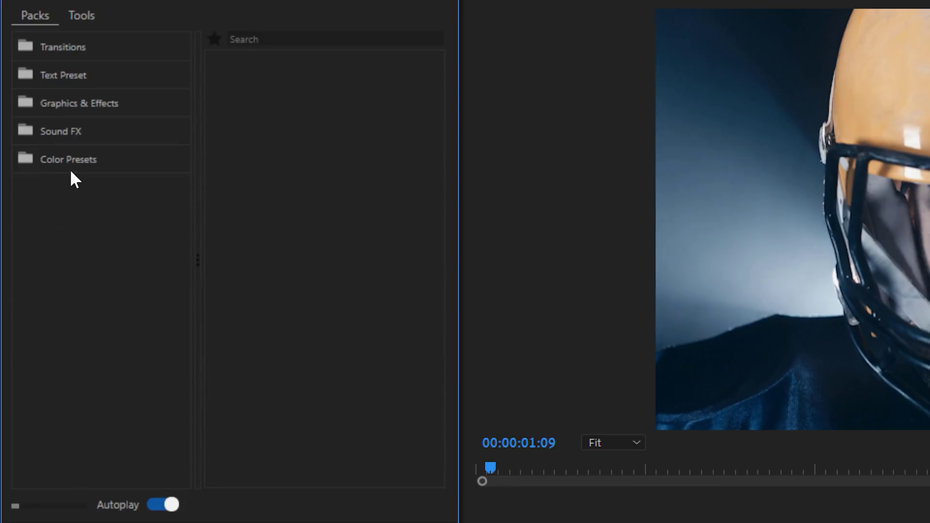
Add the Cinematic 05 color preset layer at the playhead and lower its opacity to about 14%
{"action": "left_click", "coordinate": [71, 170]}
{"action": "left_click", "coordinate": [76, 188]}
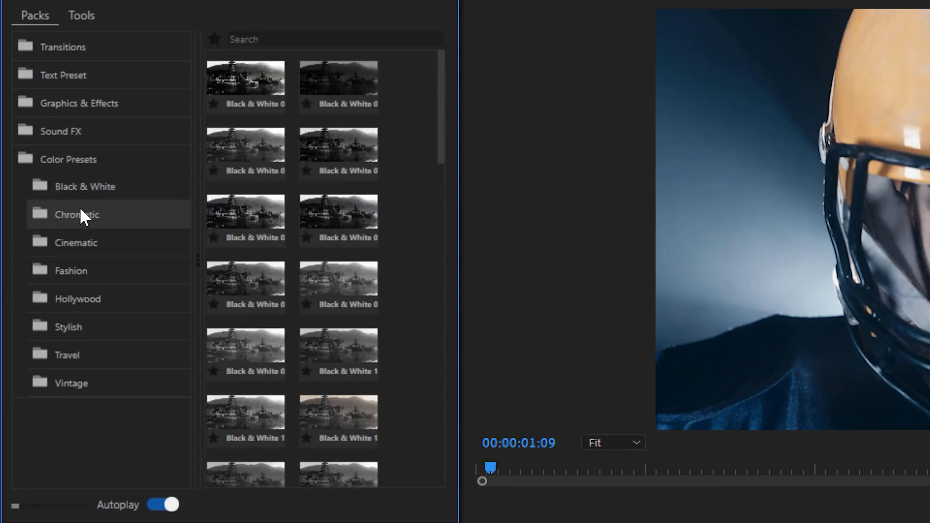
{"action": "left_click", "coordinate": [79, 210]}
{"action": "left_click", "coordinate": [79, 238]}
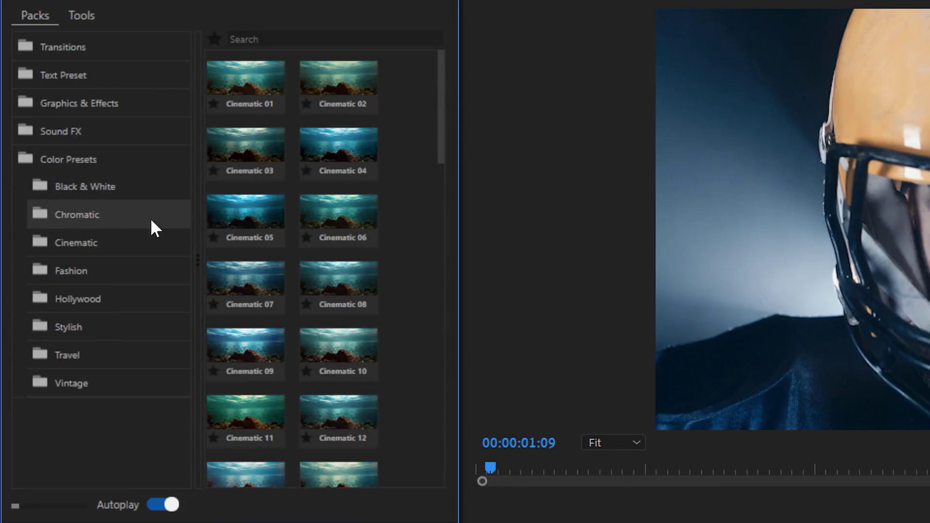
{"action": "left_click", "coordinate": [231, 222]}
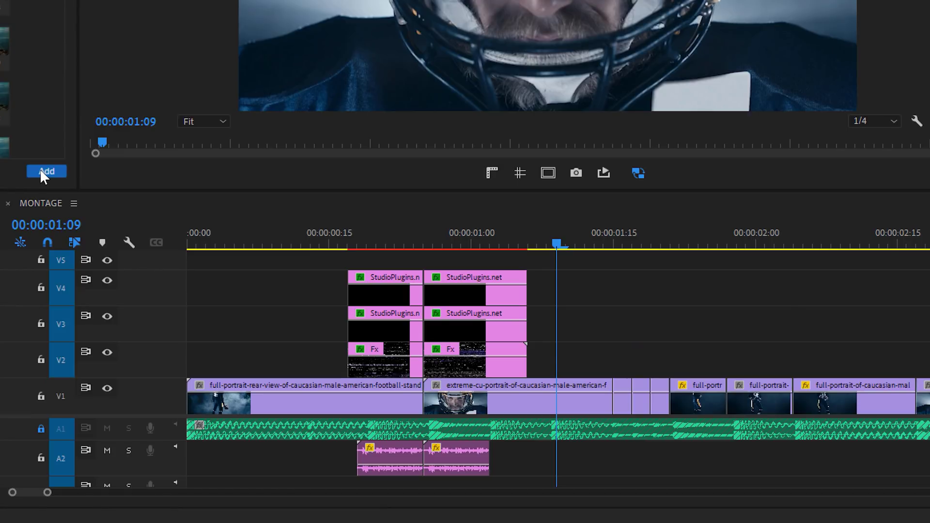
{"action": "left_click", "coordinate": [42, 171]}
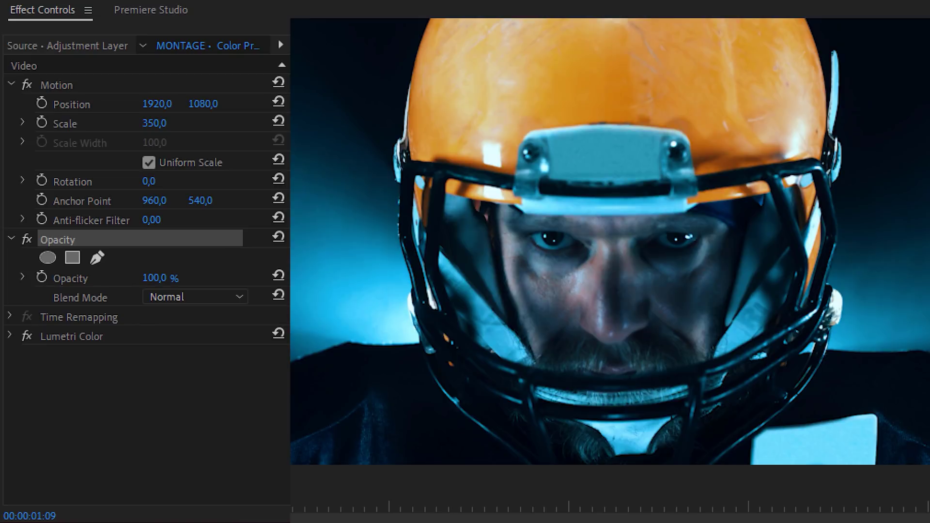
{"action": "left_click_drag", "start_coordinate": [154, 277], "coordinate": [121, 278]}
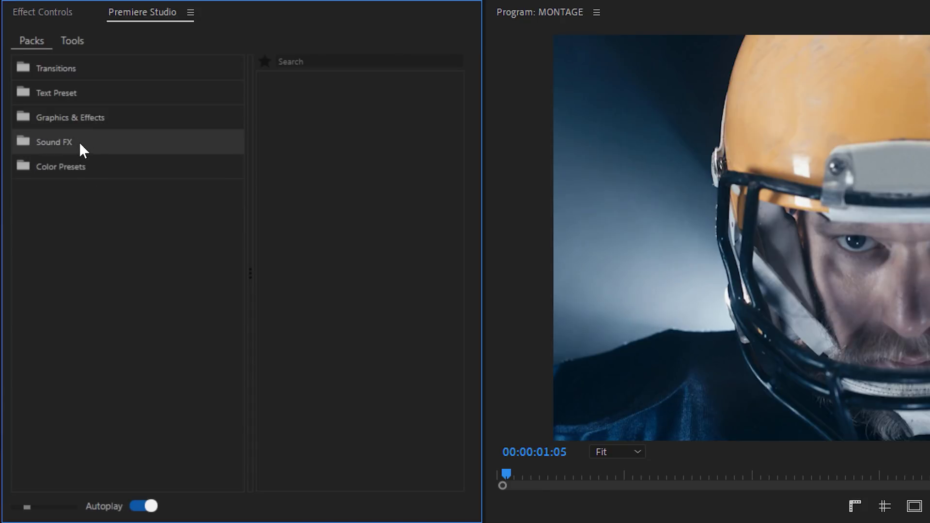
{"action": "left_click", "coordinate": [79, 142]}
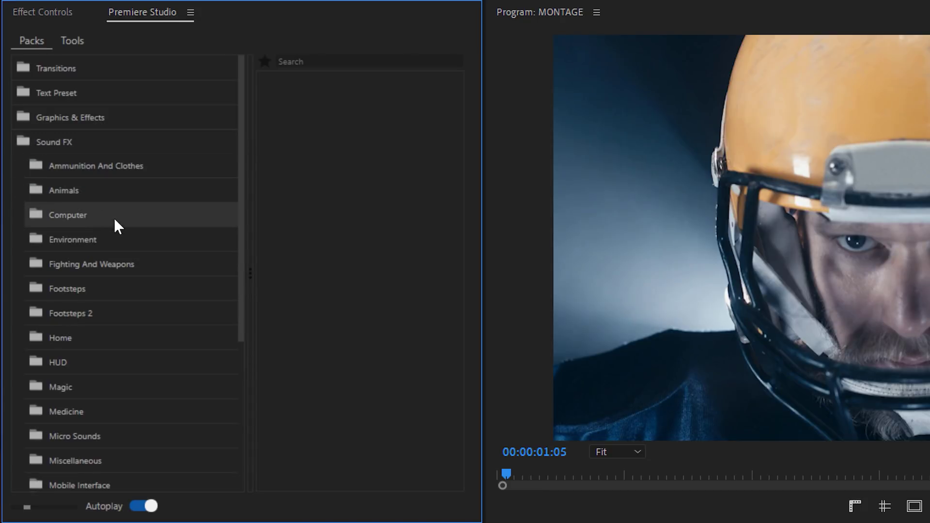
Add the Footstep Sand Soft 008 sound to Audio 2, with Dynamics 3.6 and EQ Amount 4.2
{"action": "left_click", "coordinate": [132, 312]}
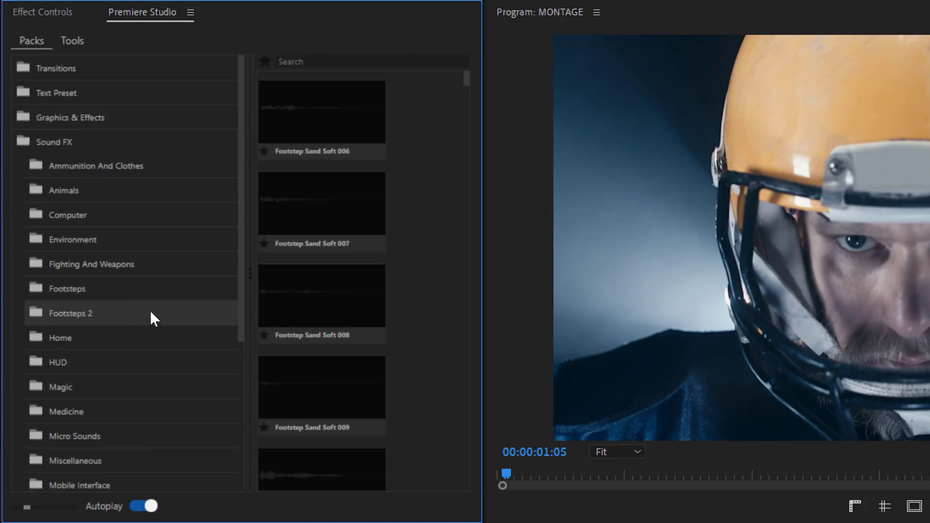
{"action": "mouse_move", "coordinate": [339, 133]}
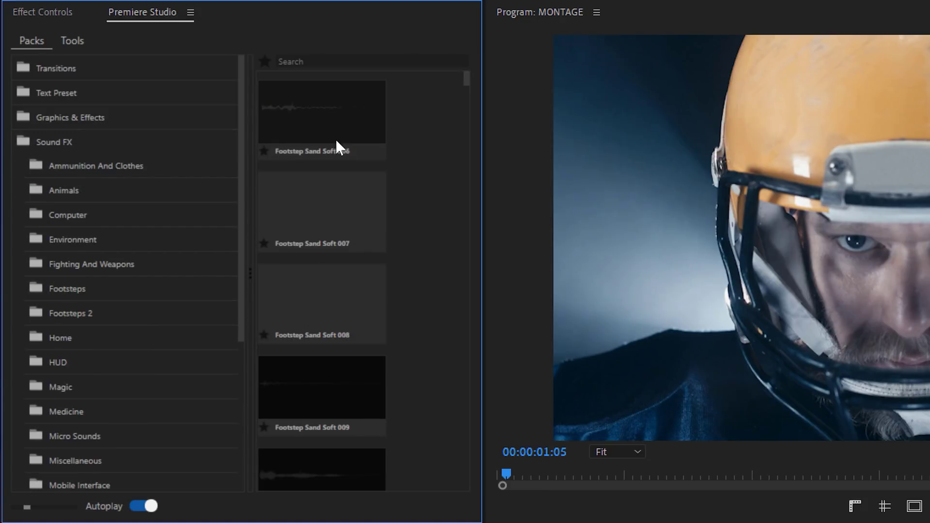
{"action": "mouse_move", "coordinate": [320, 294]}
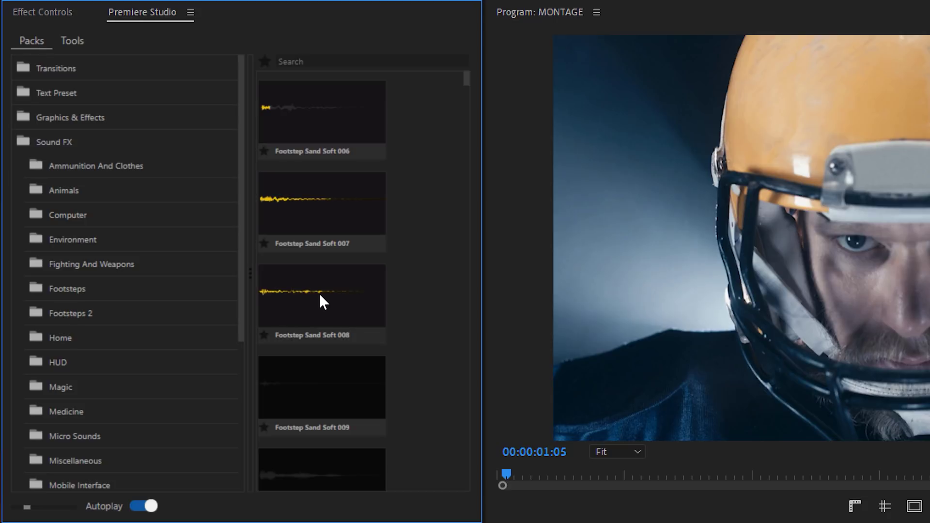
{"action": "left_click", "coordinate": [320, 295]}
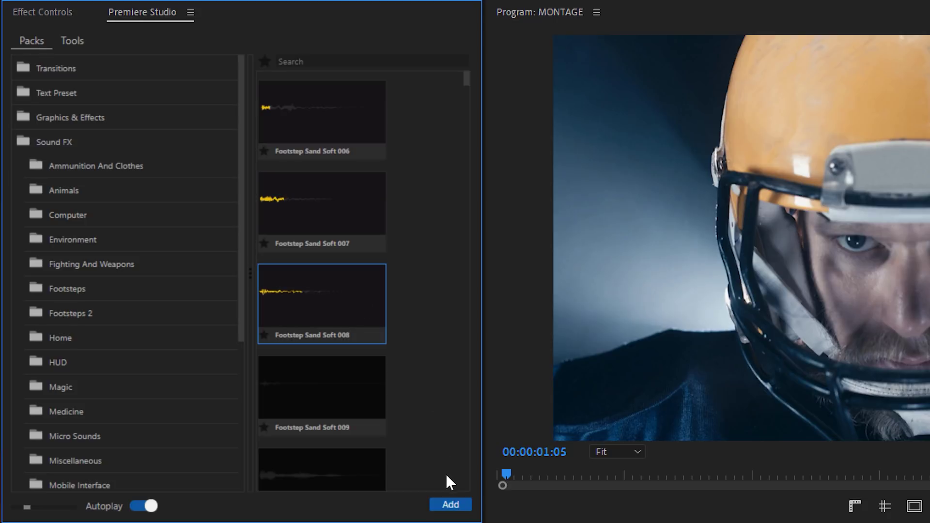
{"action": "left_click", "coordinate": [459, 507]}
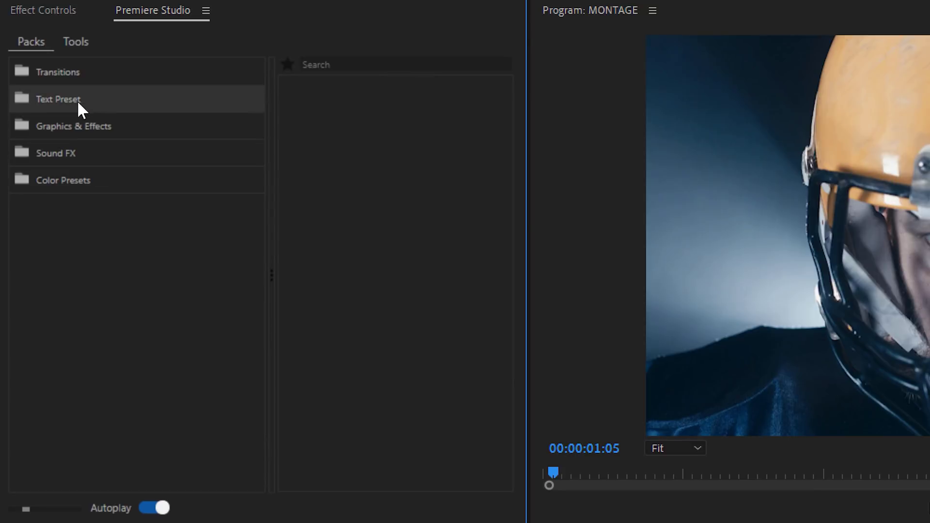
{"action": "left_click", "coordinate": [77, 100]}
Add the Decode 04 text preset over the running player
{"action": "left_click", "coordinate": [98, 125]}
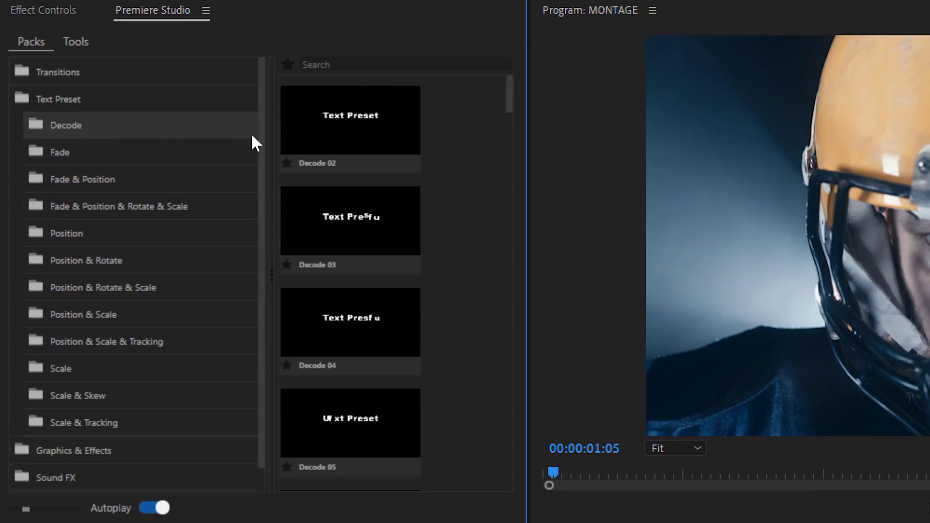
{"action": "left_click", "coordinate": [367, 309]}
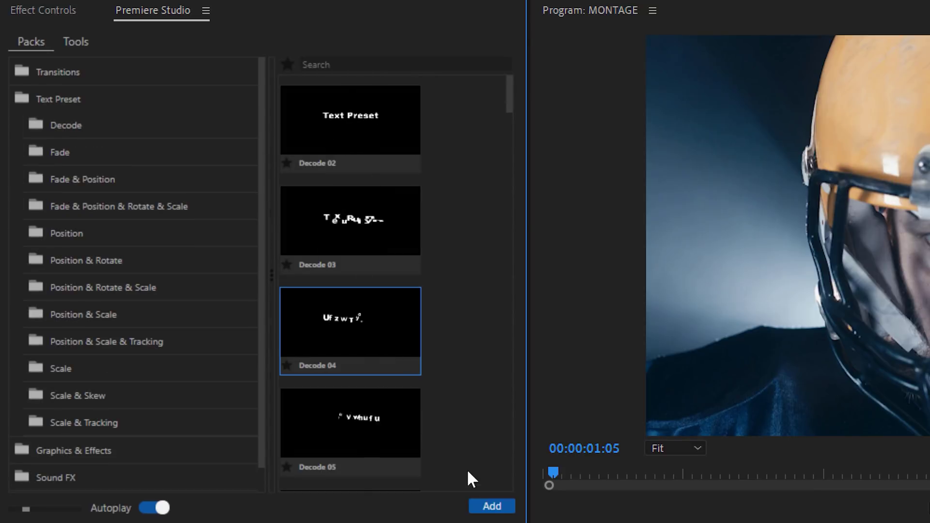
{"action": "left_click", "coordinate": [491, 506]}
Restyle the preset text in Roboto Condensed Light at size 206
{"action": "left_click", "coordinate": [701, 149]}
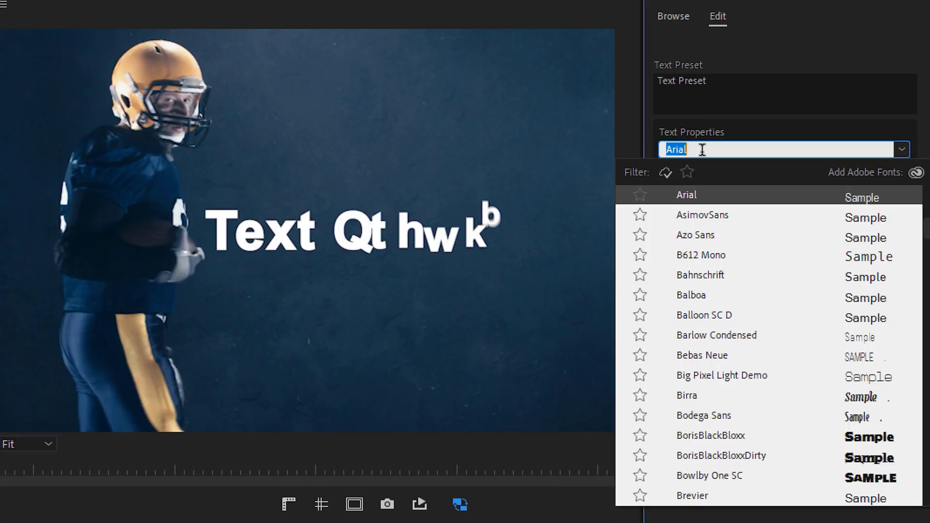
{"action": "type", "text": "roboto"}
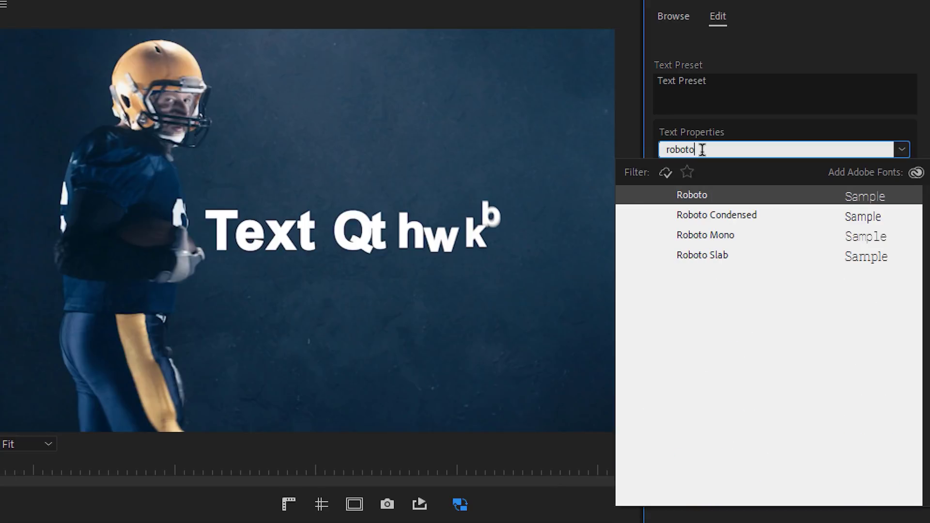
{"action": "left_click", "coordinate": [729, 214]}
{"action": "left_click_drag", "start_coordinate": [750, 201], "coordinate": [785, 199]}
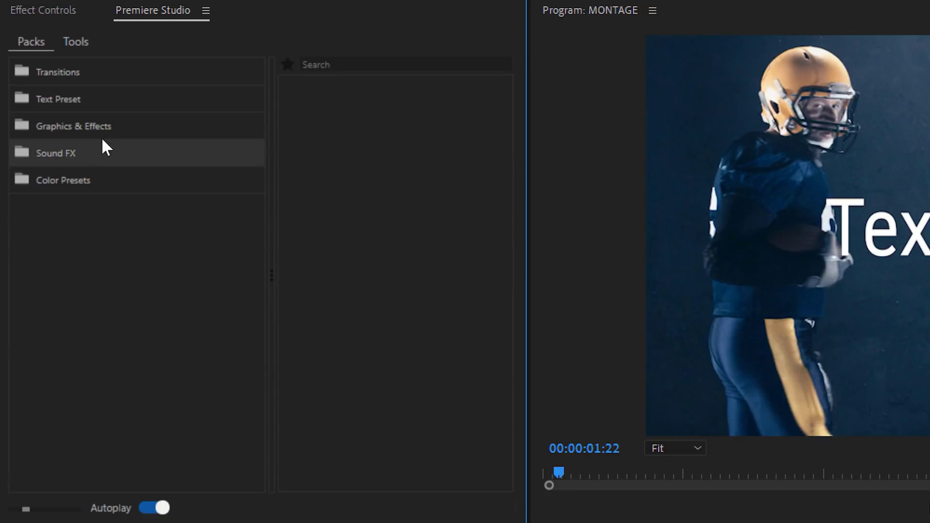
{"action": "left_click", "coordinate": [105, 130]}
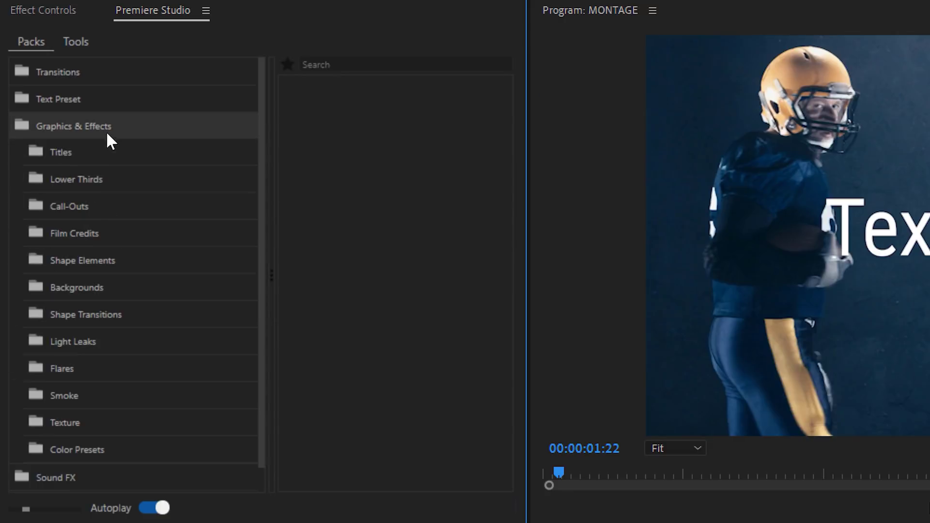
Add a Title Circle 'Smooth and Clean / Elegant Titles' title, enlarge ELEGANT TITLES and make its accent red
{"action": "left_click", "coordinate": [128, 154]}
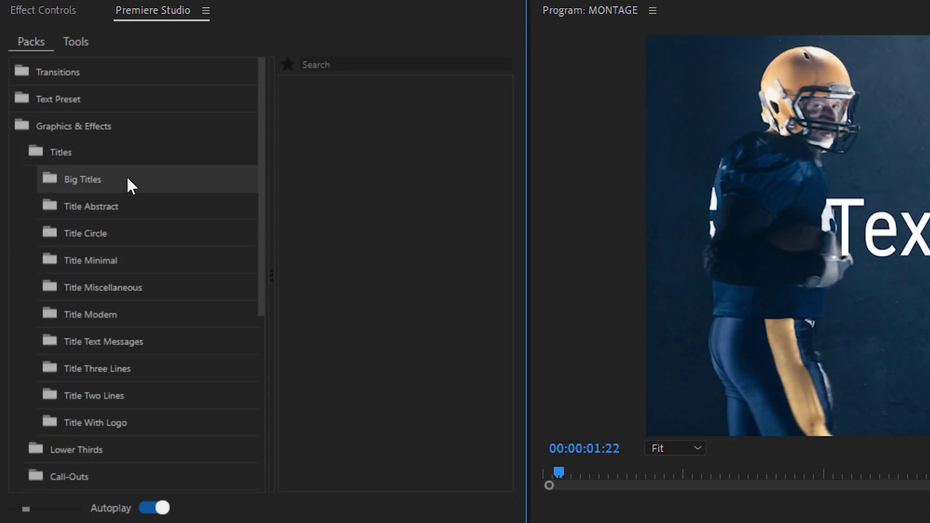
{"action": "left_click", "coordinate": [126, 240]}
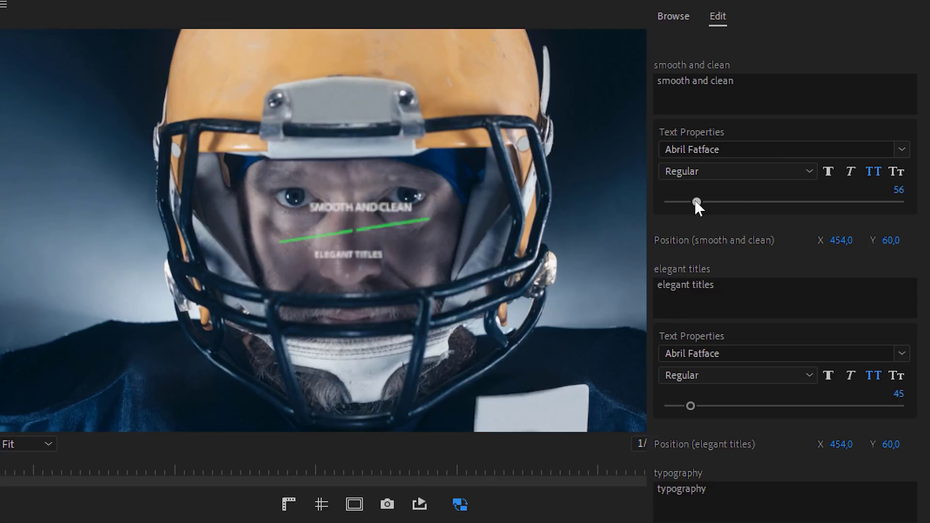
{"action": "left_click_drag", "start_coordinate": [693, 405], "coordinate": [712, 415]}
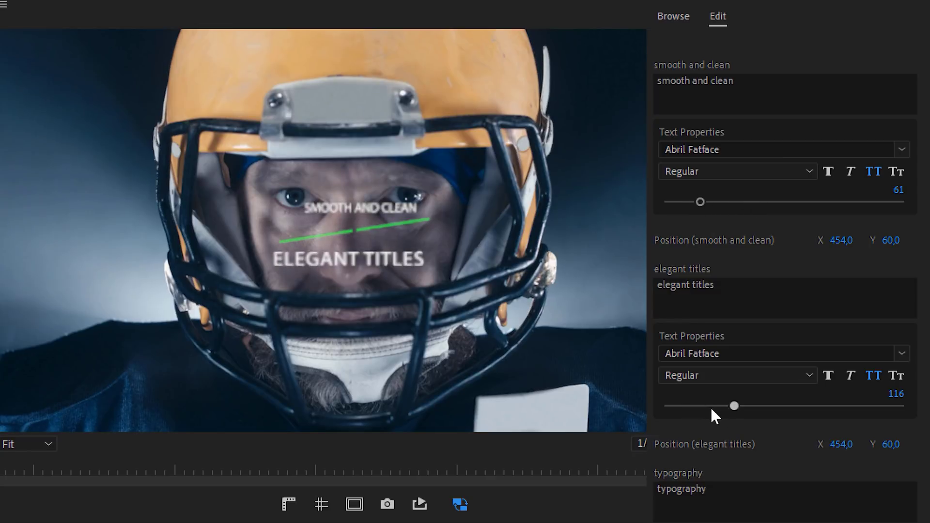
{"action": "scroll", "coordinate": [710, 489], "scroll_direction": "down", "scroll_amount": 5}
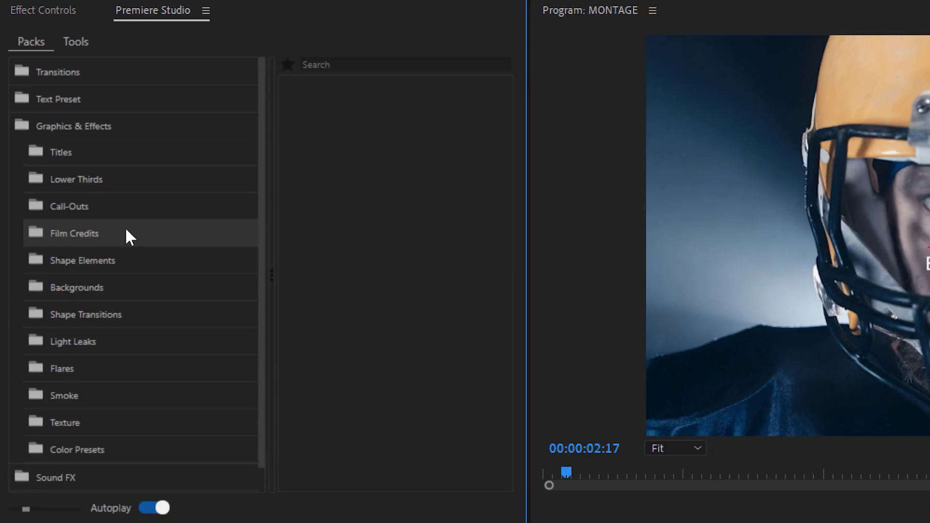
{"action": "left_click", "coordinate": [125, 232]}
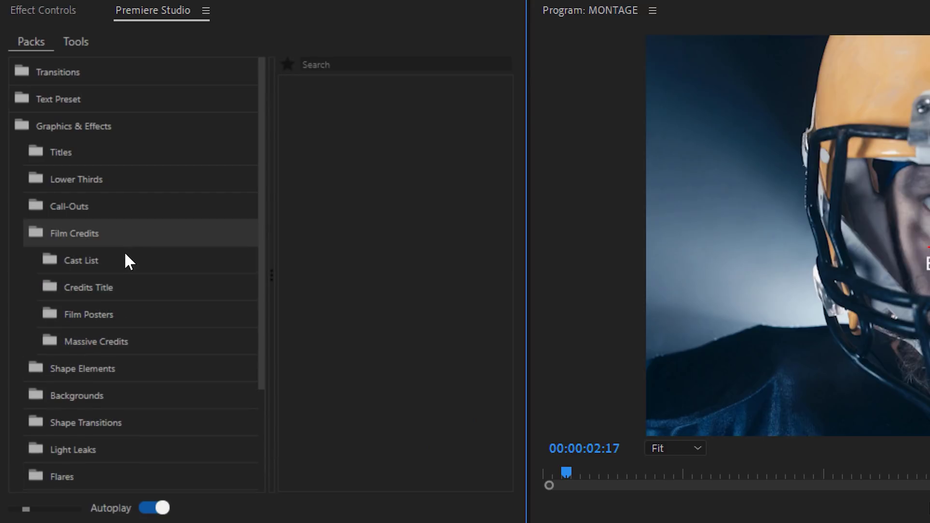
Add a Credits Title card over a pink Gradient Backgrounds 01 background
{"action": "left_click", "coordinate": [124, 281]}
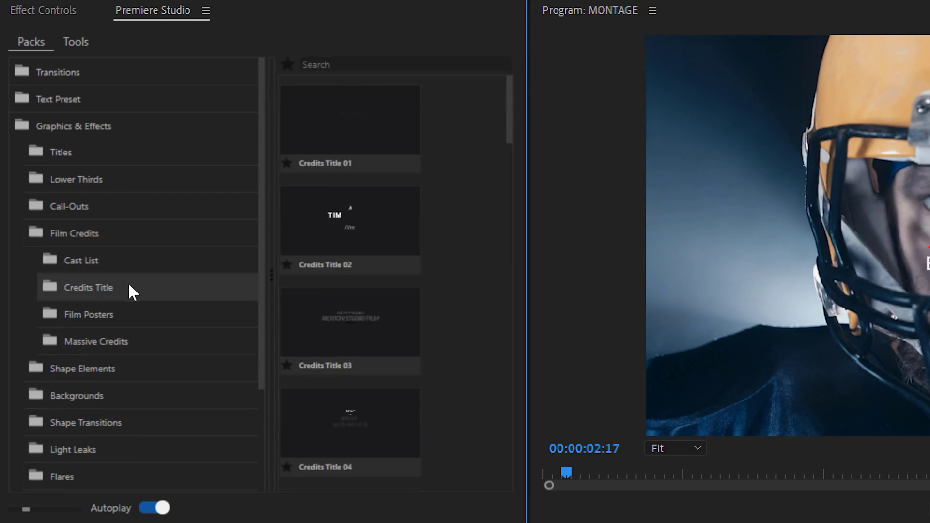
{"action": "left_click", "coordinate": [106, 286]}
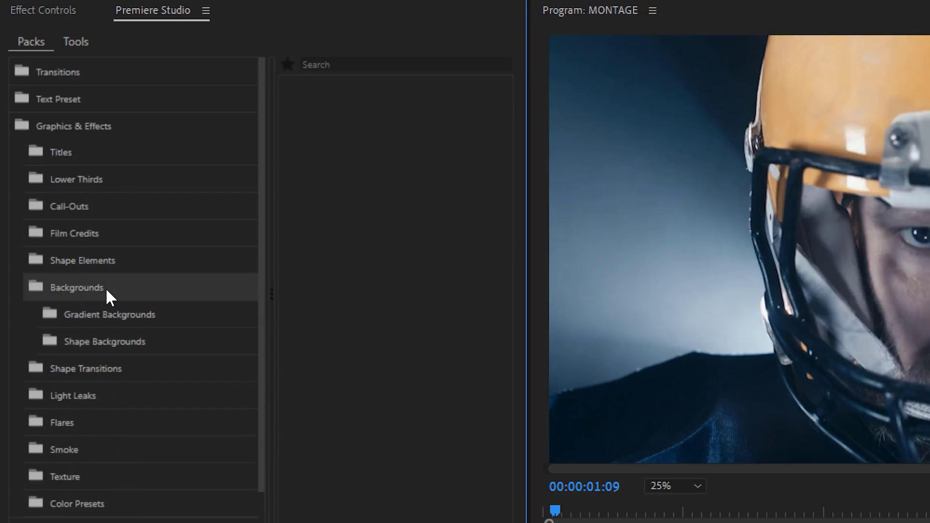
{"action": "left_click", "coordinate": [110, 315]}
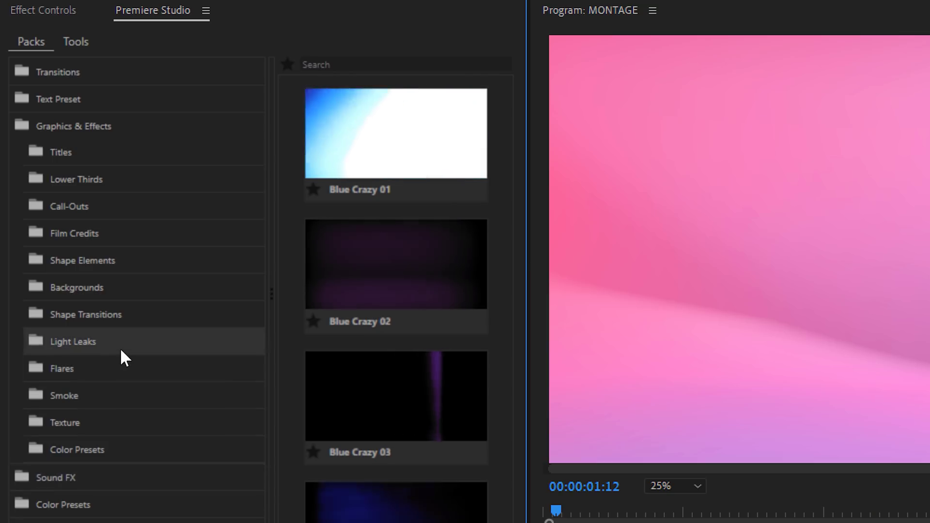
{"action": "left_click", "coordinate": [120, 348]}
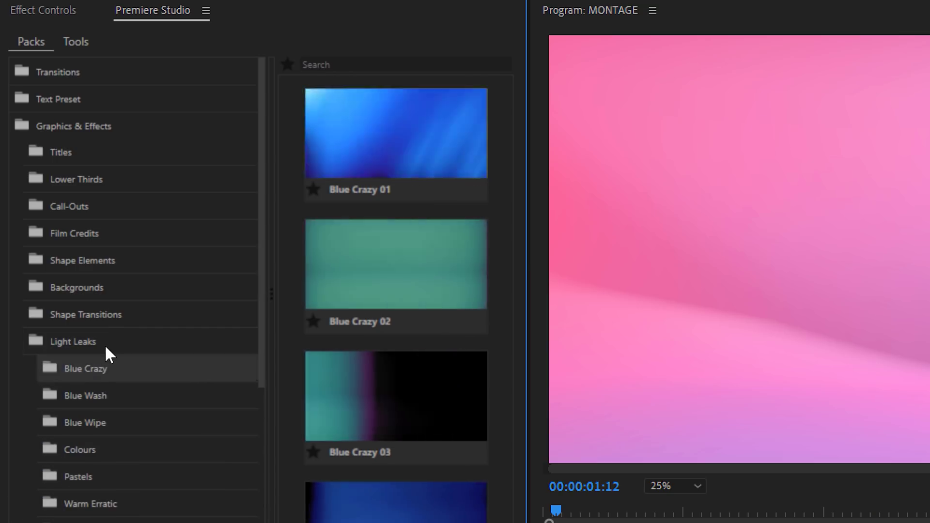
Browse past Light Leaks and Flares to display the Smoke 01–10 overlays
{"action": "left_click", "coordinate": [104, 344]}
{"action": "left_click", "coordinate": [100, 372]}
{"action": "left_click", "coordinate": [93, 379]}
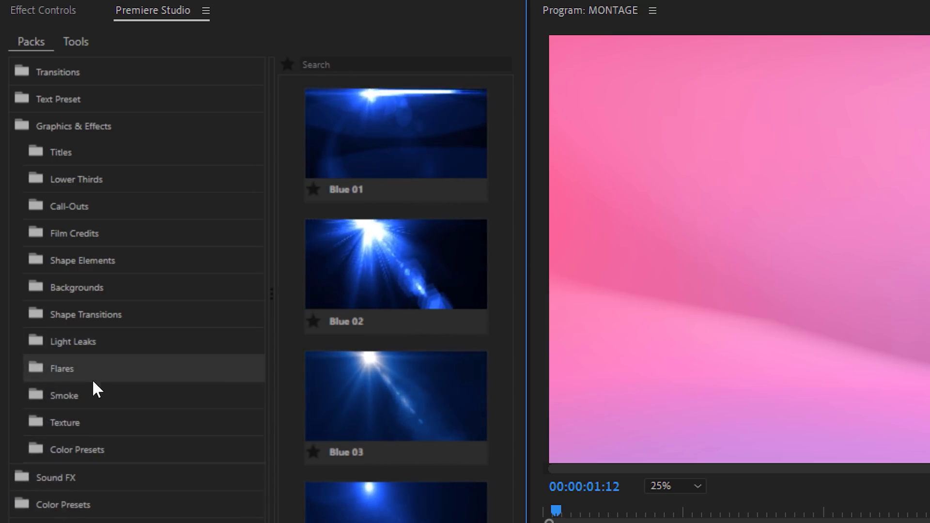
{"action": "left_click", "coordinate": [89, 395]}
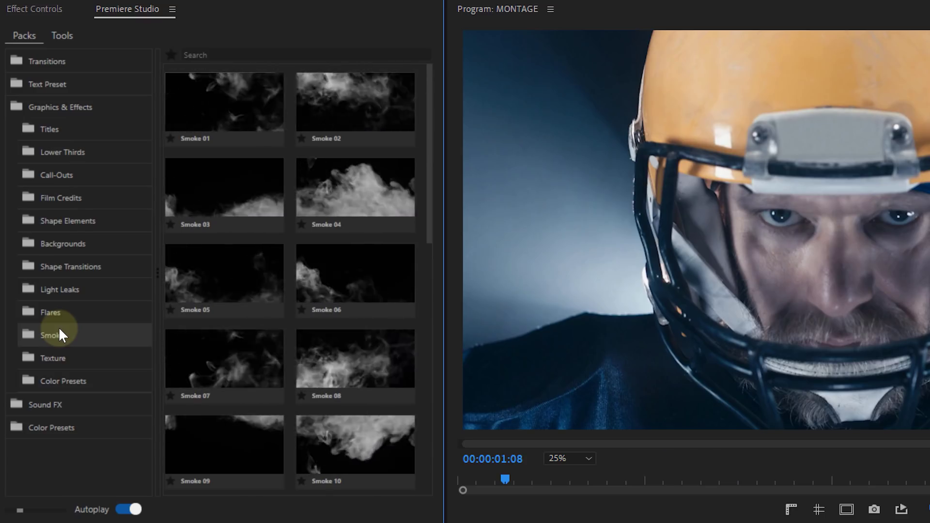
Add Smoke 01, change its blend mode so the player shows through, and play it back
{"action": "left_click", "coordinate": [202, 105]}
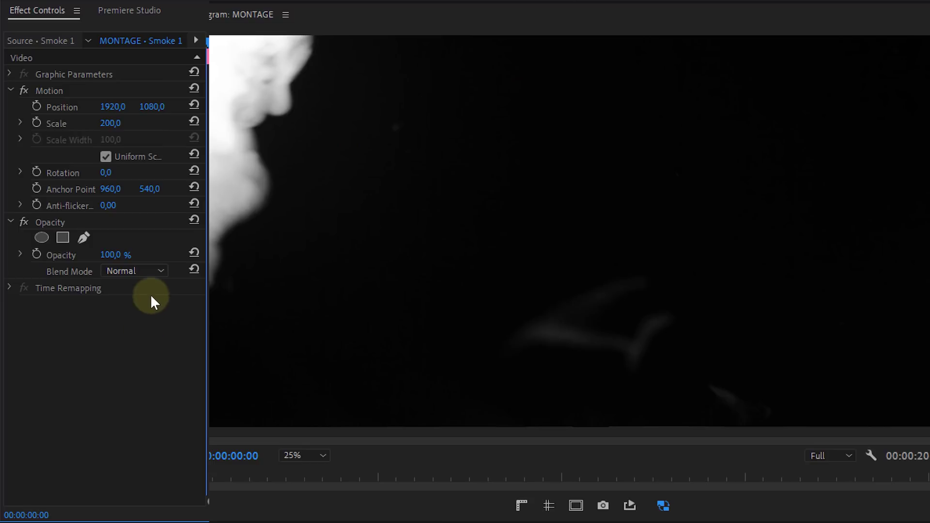
{"action": "left_click", "coordinate": [153, 272]}
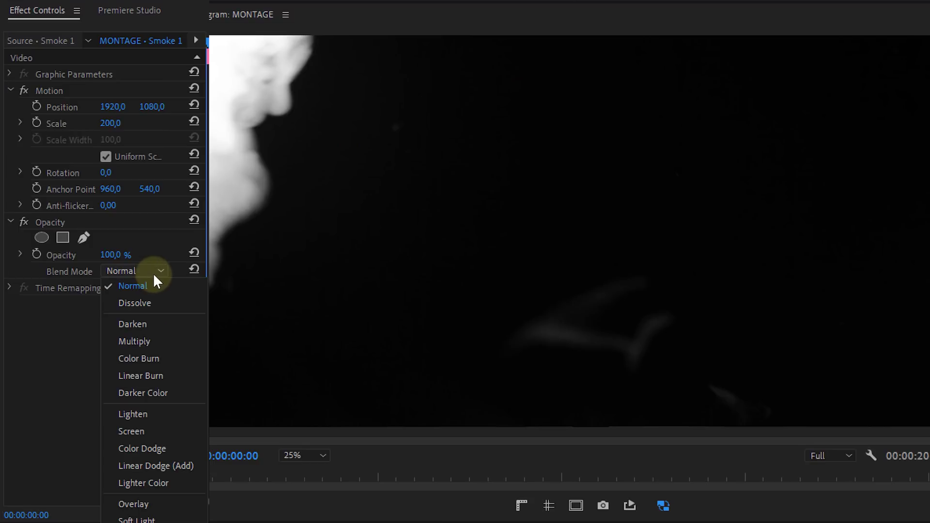
{"action": "left_click", "coordinate": [173, 341]}
{"action": "key", "text": "space"}
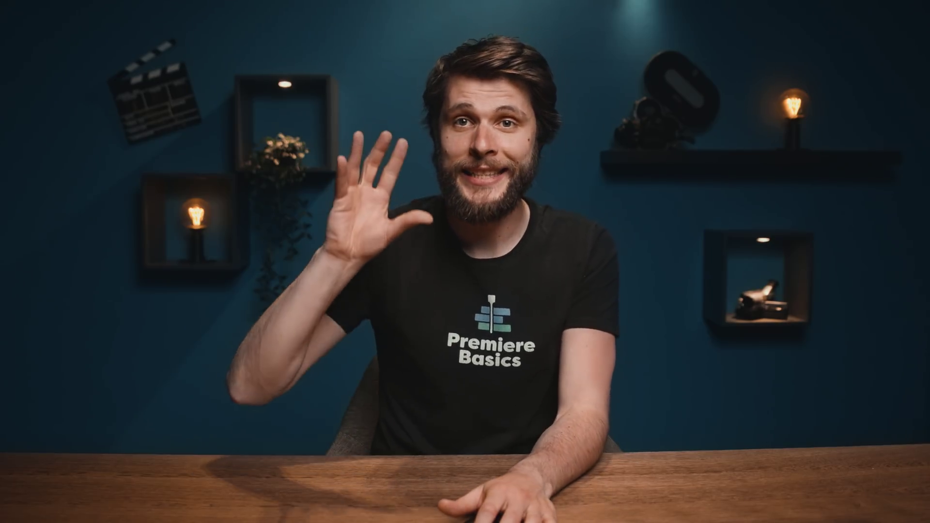
Add the Bad Signal 04 glitch transition and scrub across the cut to preview it
{"action": "left_click", "coordinate": [116, 237]}
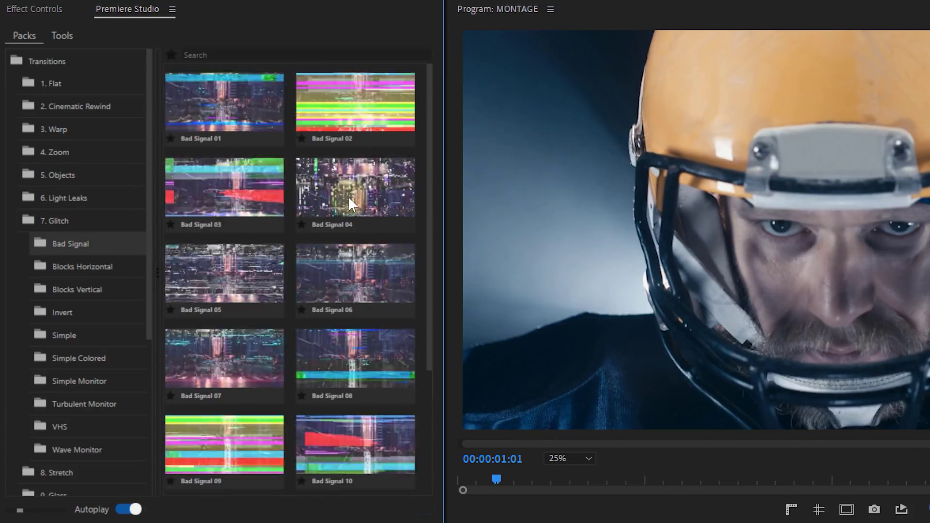
{"action": "left_click", "coordinate": [348, 197]}
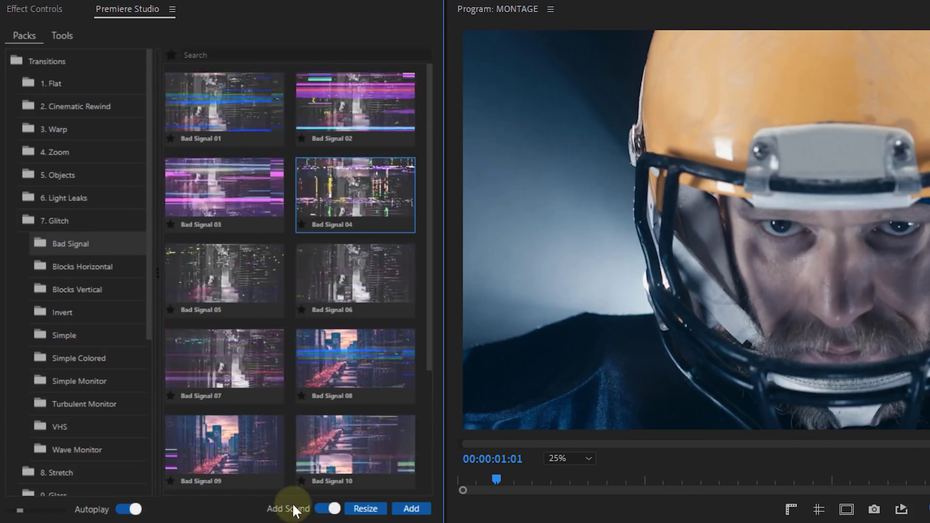
{"action": "left_click_drag", "start_coordinate": [421, 322], "coordinate": [530, 314]}
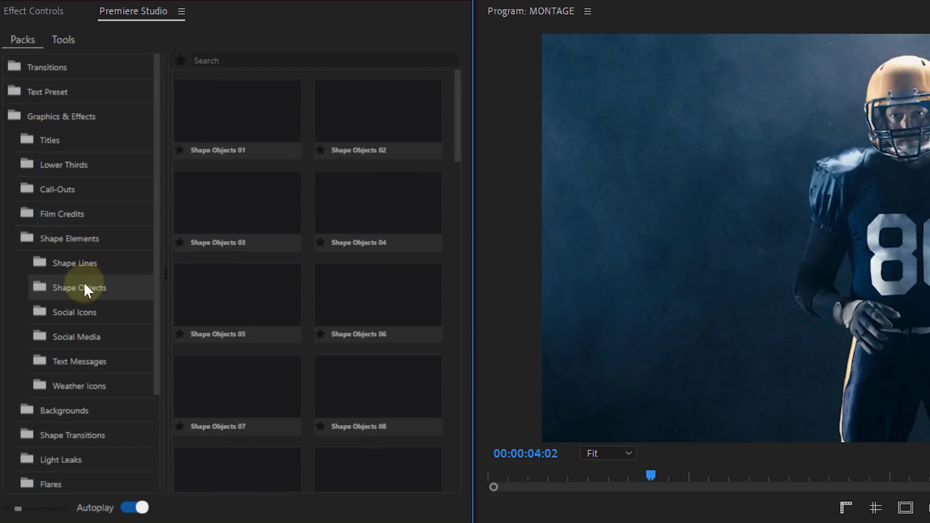
Place a square shape object around the number 86 player and recolour it white
{"action": "left_click_drag", "start_coordinate": [459, 149], "coordinate": [470, 429]}
{"action": "scroll", "coordinate": [417, 425], "scroll_direction": "down", "scroll_amount": 2}
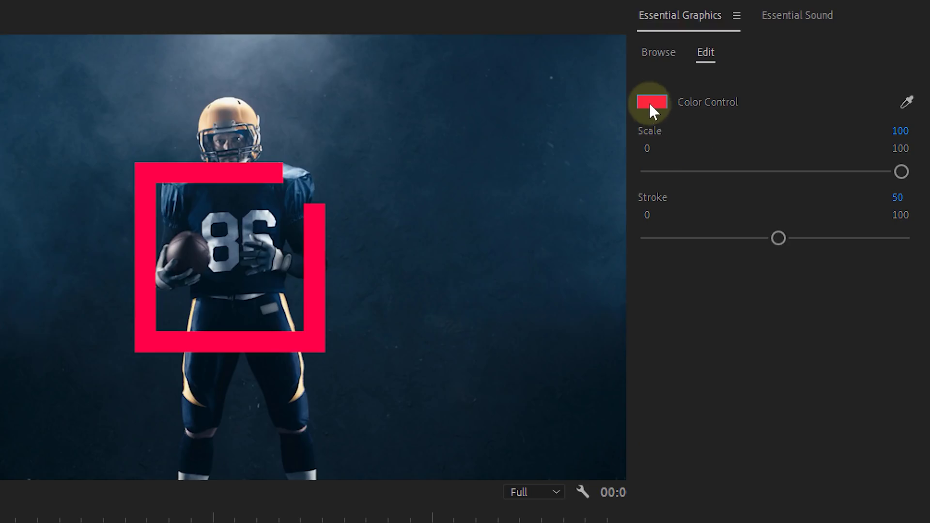
{"action": "left_click", "coordinate": [650, 103]}
{"action": "left_click", "coordinate": [224, 104]}
{"action": "left_click", "coordinate": [598, 109]}
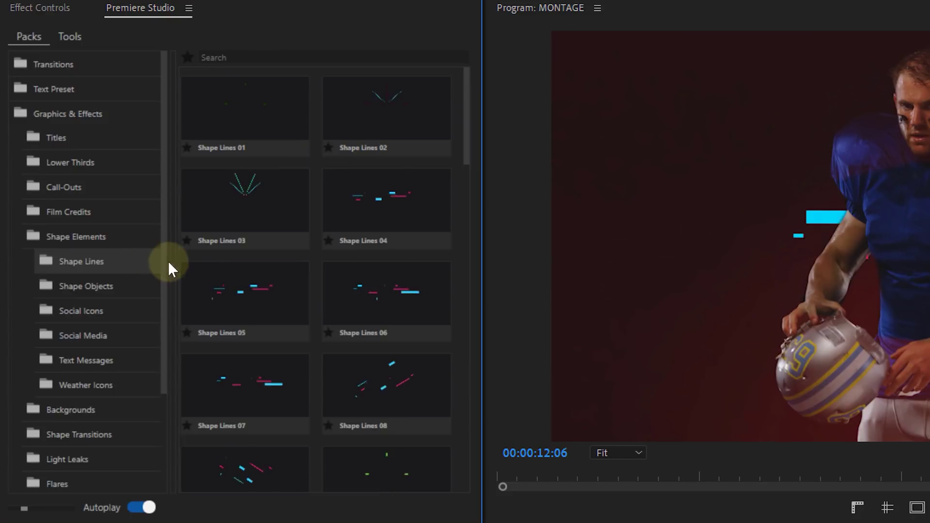
Add Shape Lines 05, copy both footage clips above it, and begin an opacity mask
{"action": "left_click", "coordinate": [251, 291]}
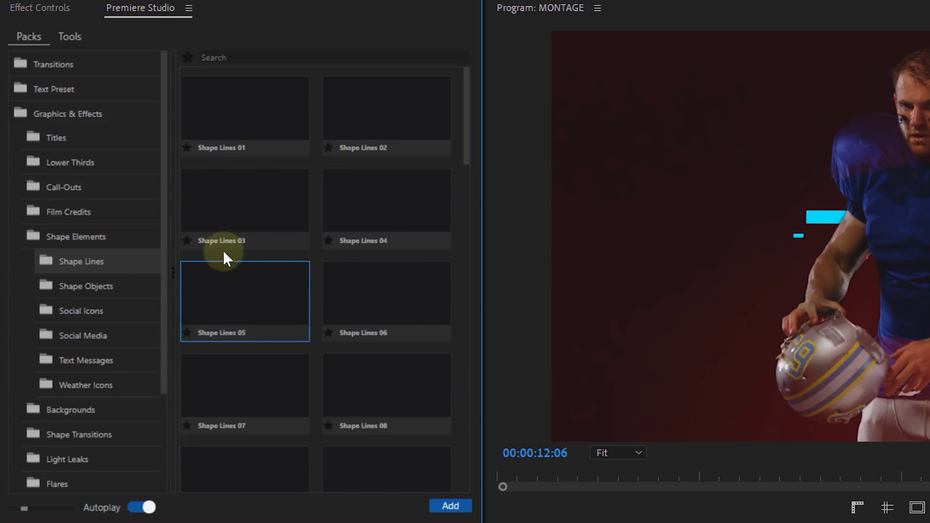
{"action": "left_click", "coordinate": [447, 499]}
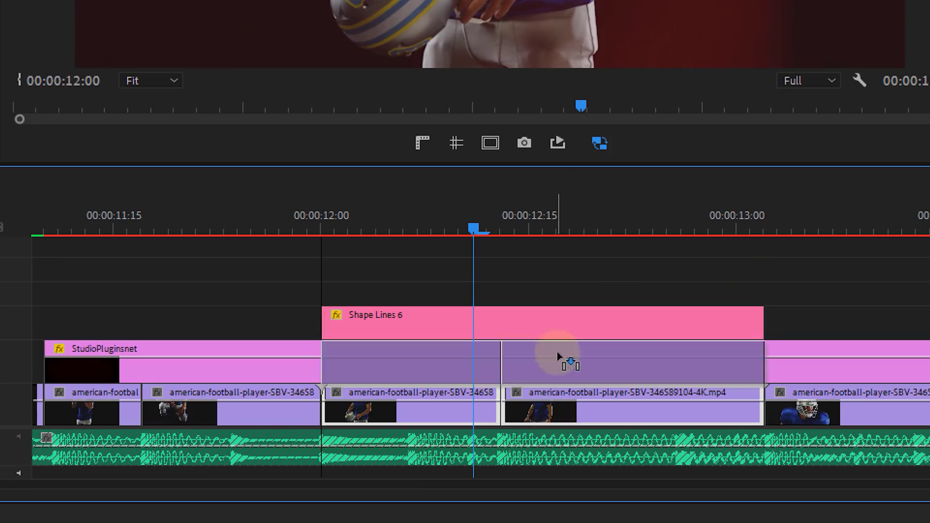
{"action": "left_click_drag", "start_coordinate": [557, 358], "coordinate": [557, 297]}
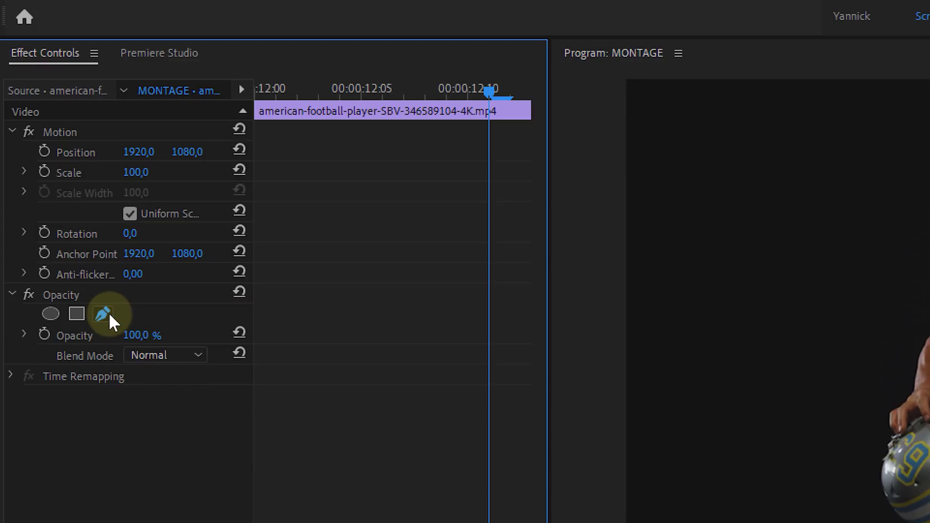
{"action": "left_click", "coordinate": [103, 314]}
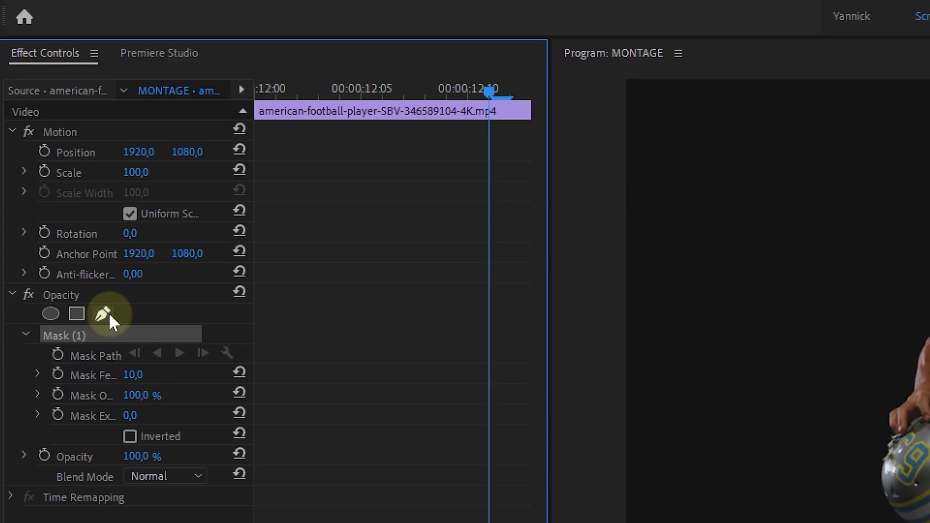